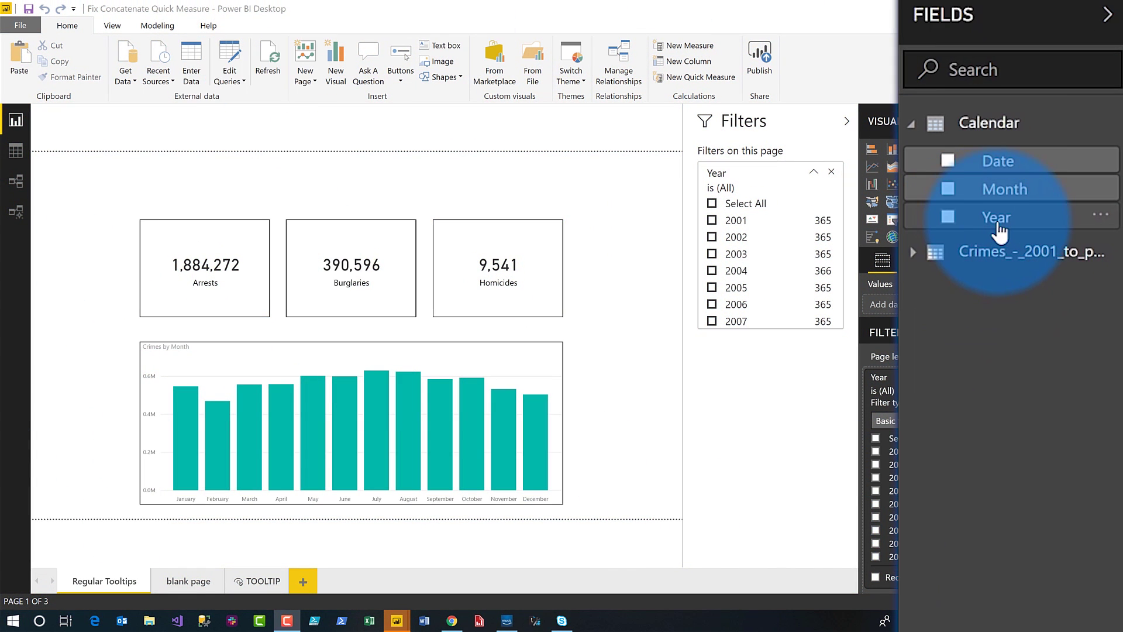
Step: Create a 'Concatenated list of values' quick measure on Calendar Year, truncated after 6 values
click(1100, 214)
click(1020, 375)
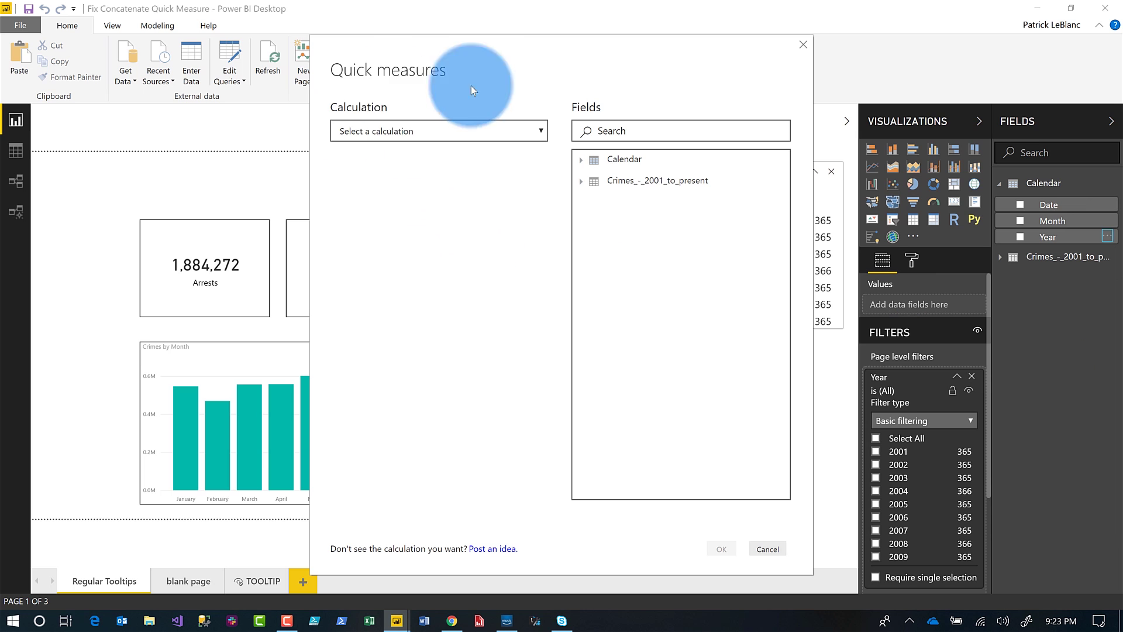
click(401, 131)
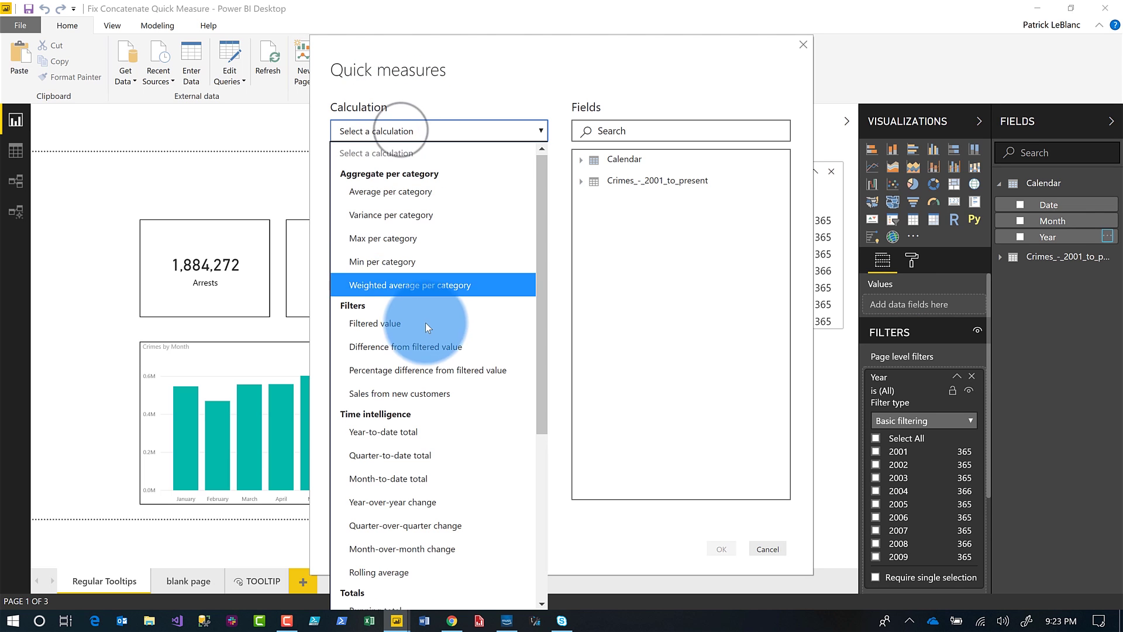
scroll(445, 339, down, 5)
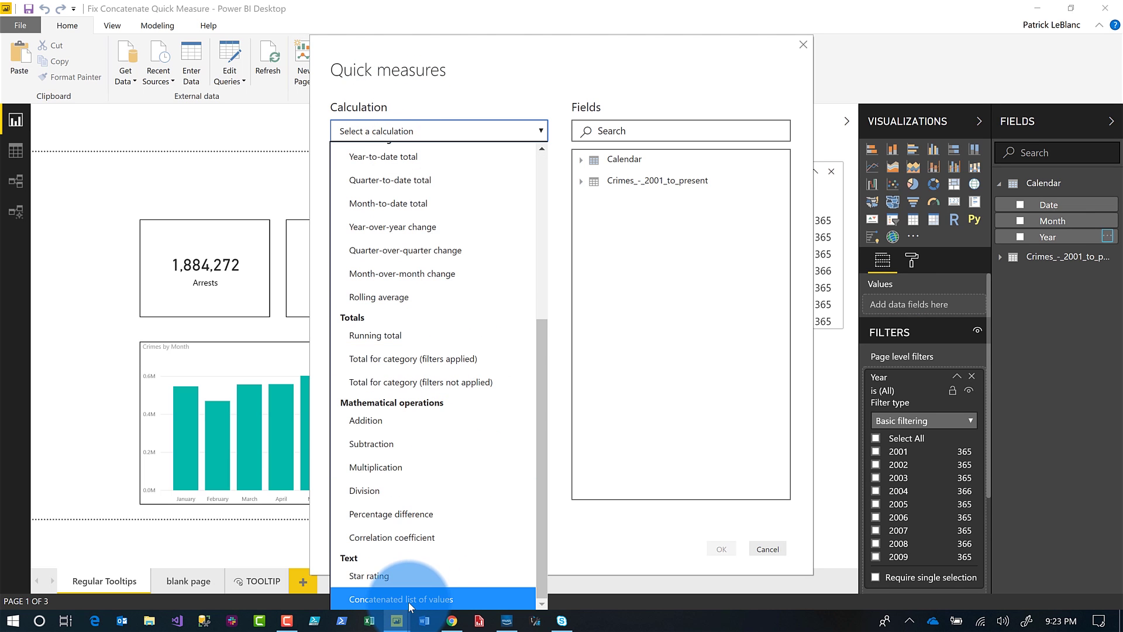
click(428, 599)
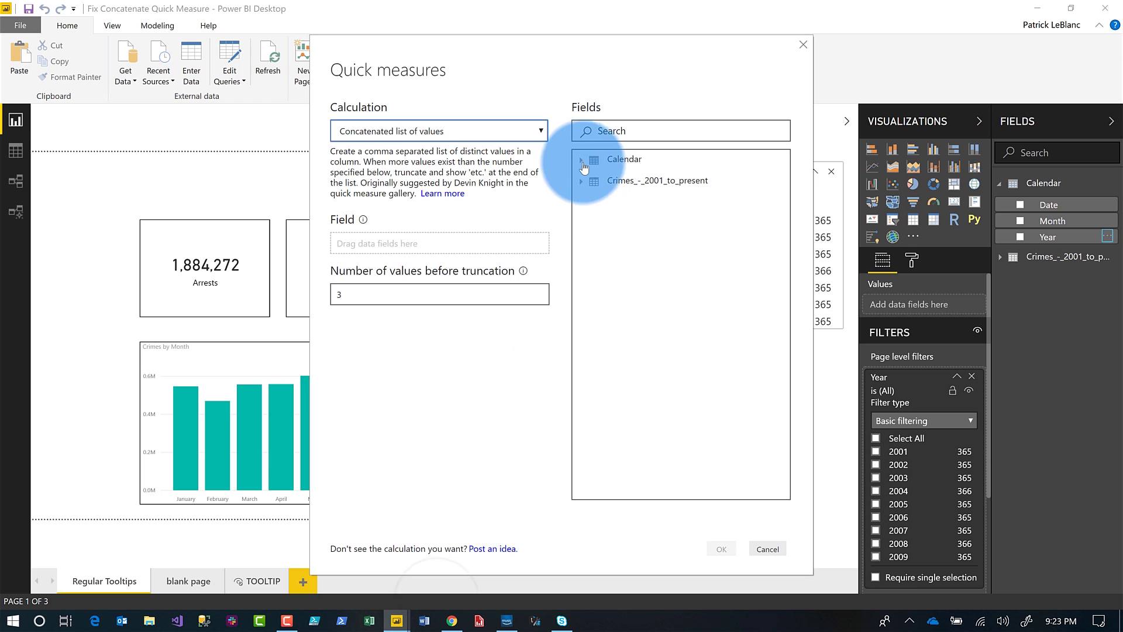
click(581, 161)
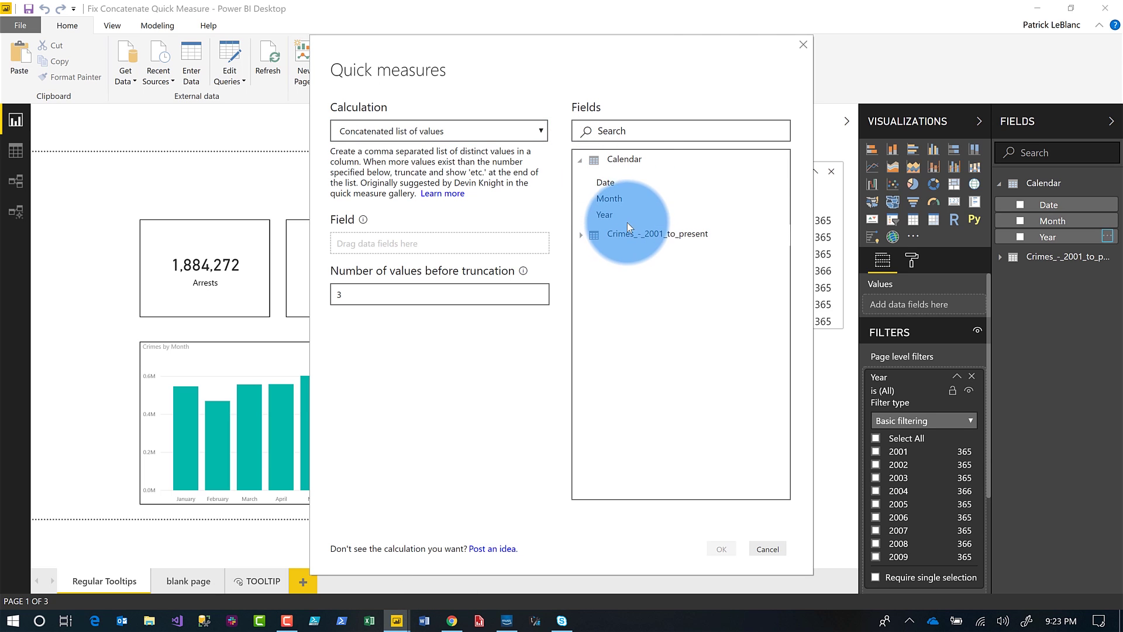
drag(627, 223, 380, 248)
drag(369, 296, 253, 293)
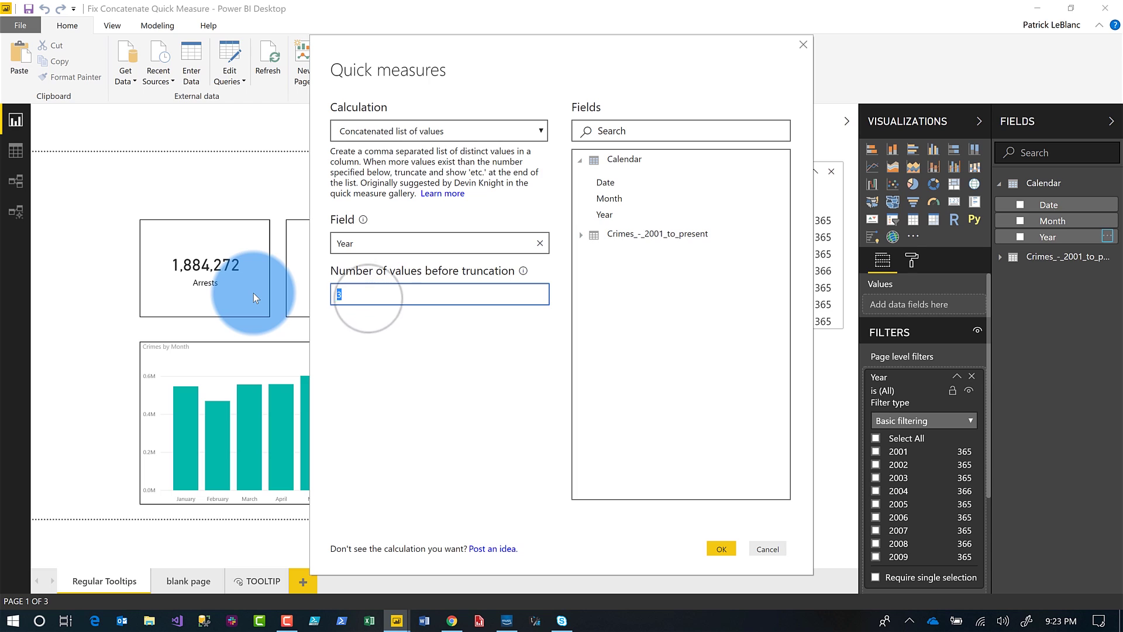
text(6)
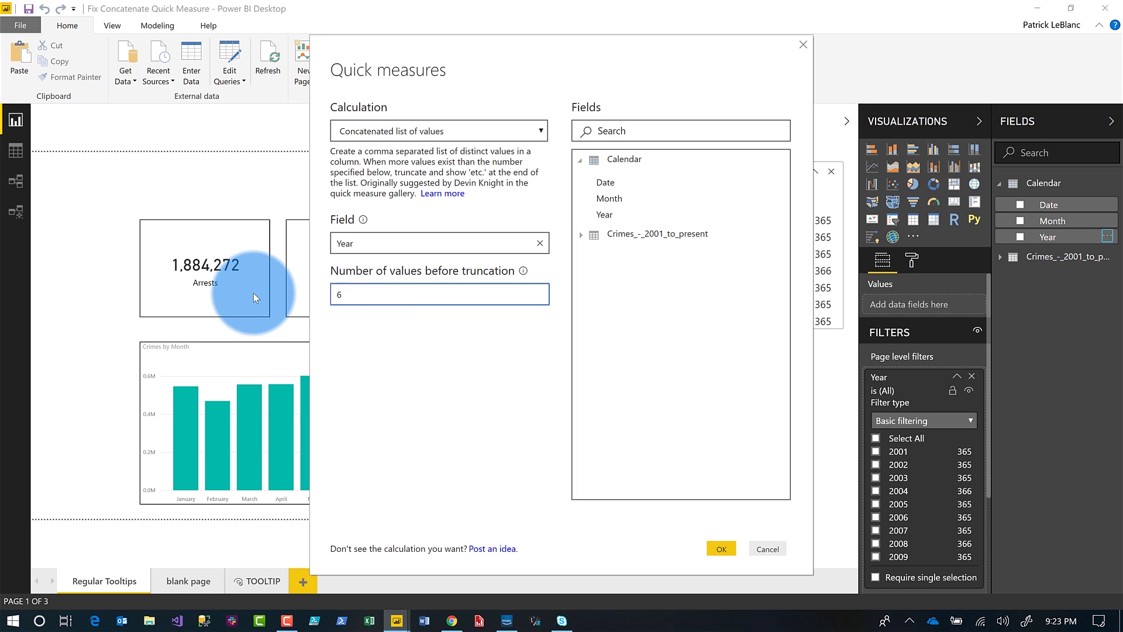
click(722, 548)
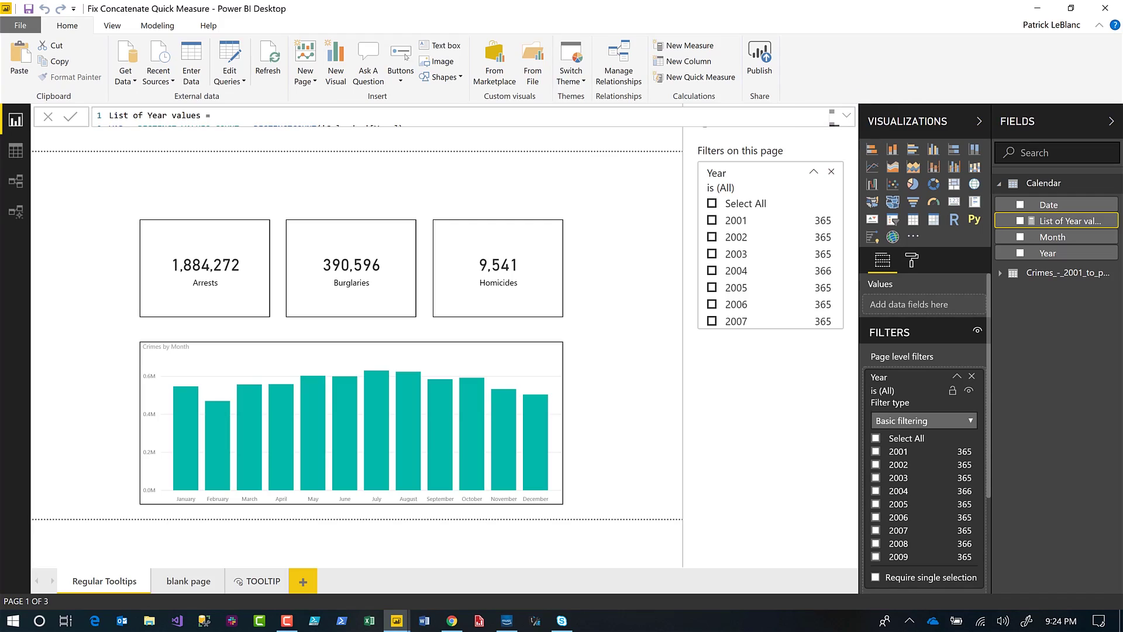
Step: Add a List of Year values card above the Arrests card, stretched across all three count cards
click(453, 196)
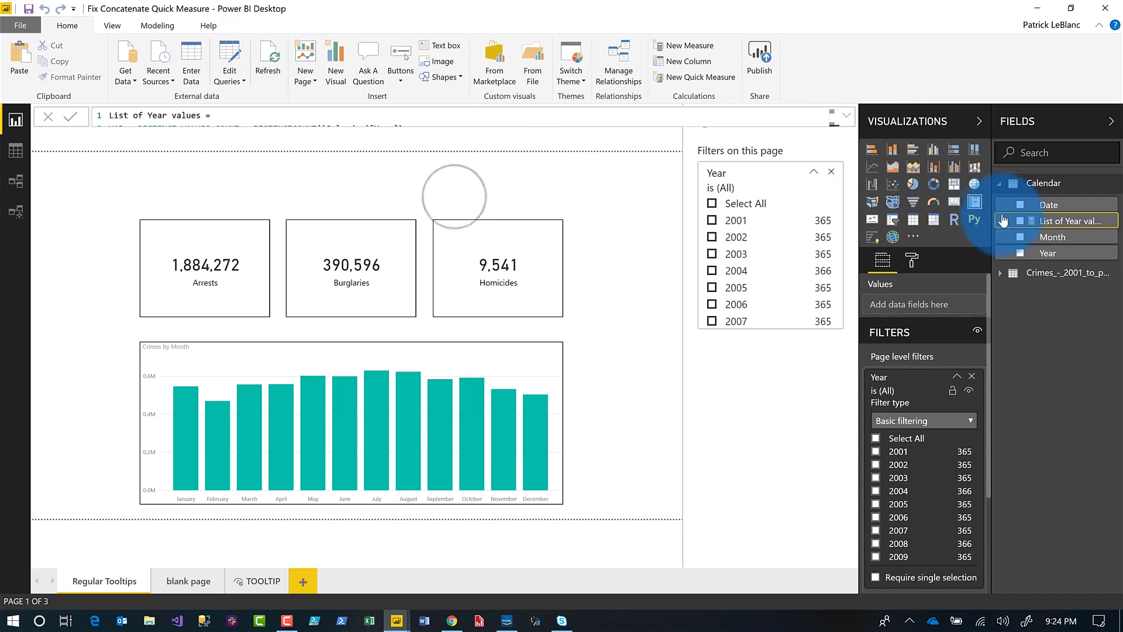
drag(1019, 226, 91, 248)
drag(136, 219, 209, 217)
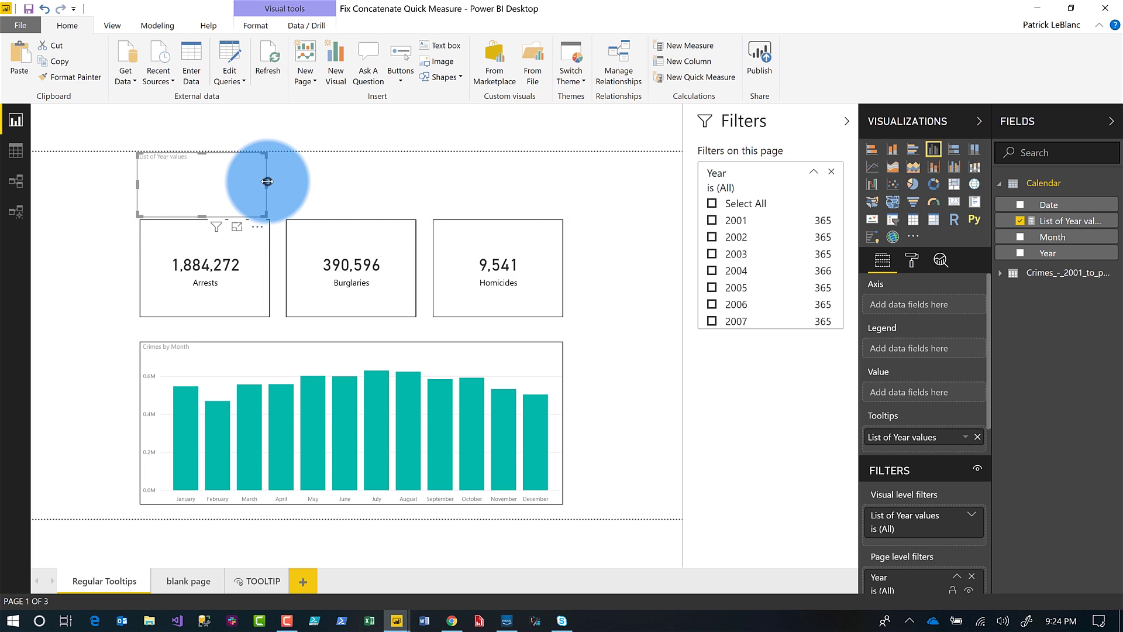
drag(268, 182, 560, 186)
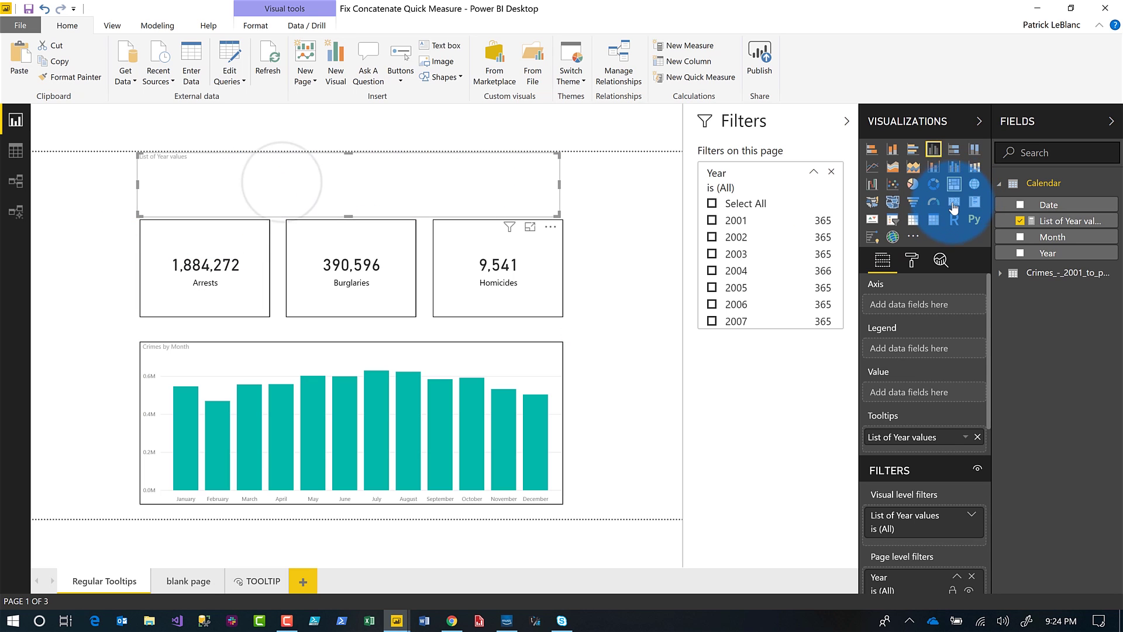
click(954, 203)
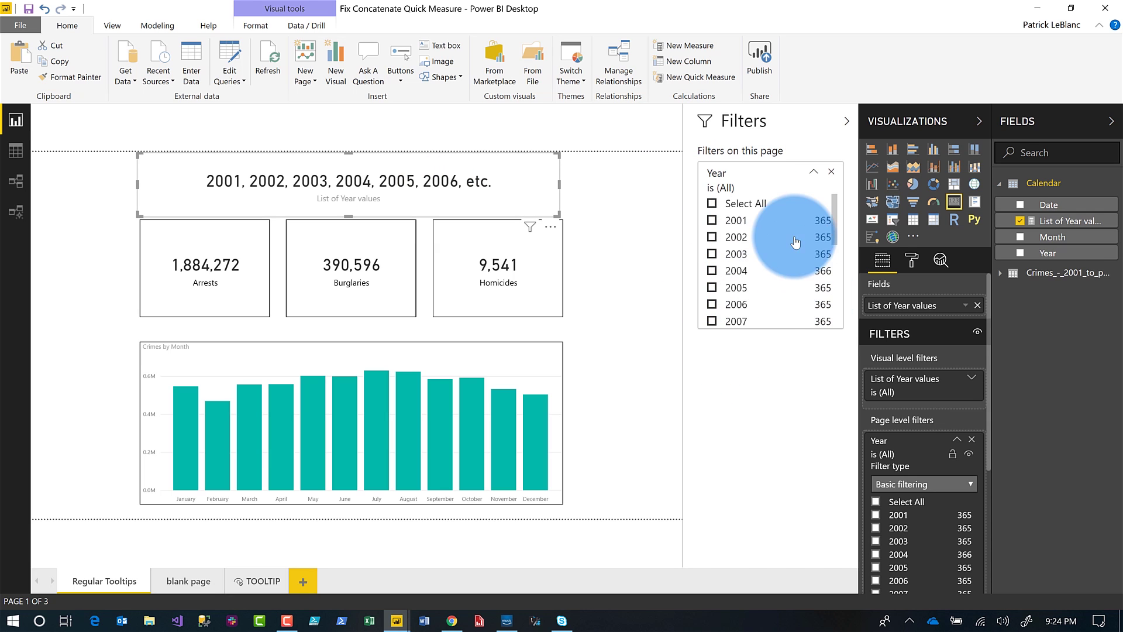
Step: Collapse the page Filters pane to enlarge the report canvas
scroll(796, 243, down, 4)
scroll(785, 283, up, 4)
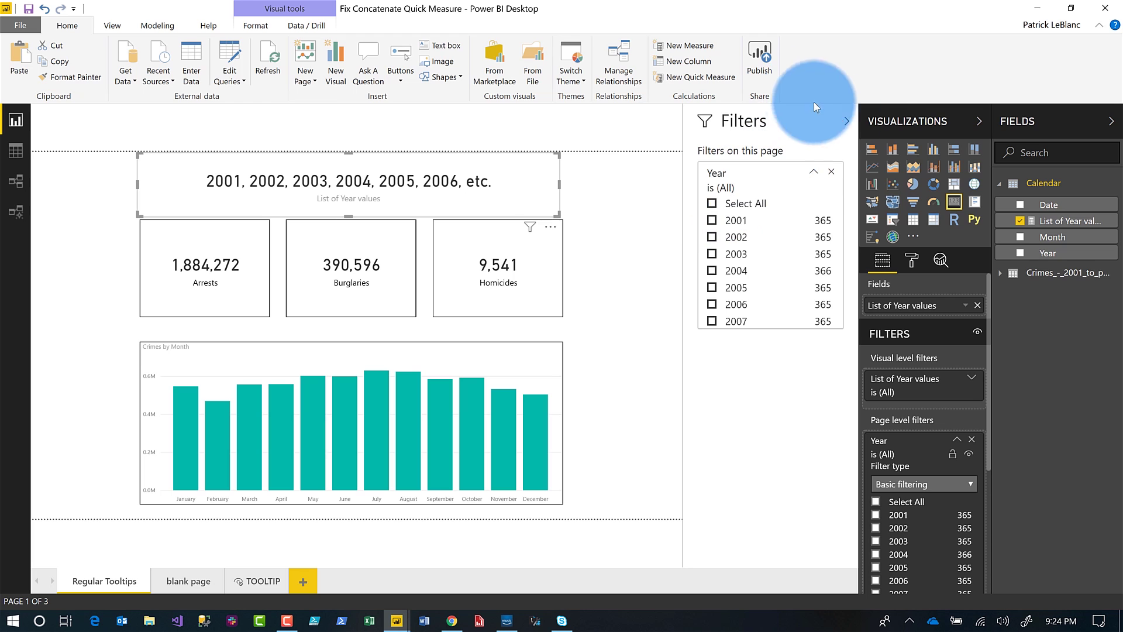
click(846, 122)
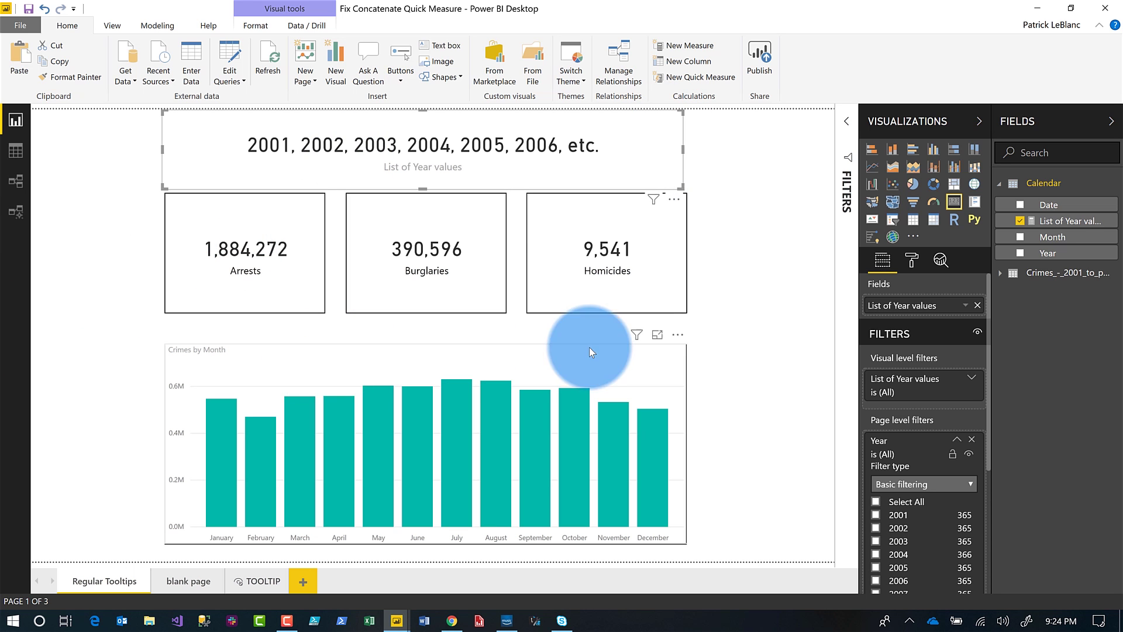
Step: Wrap the List of Year values RETURN expression in IF(ISFILTERED('Calendar'[Year]), …)
click(1056, 220)
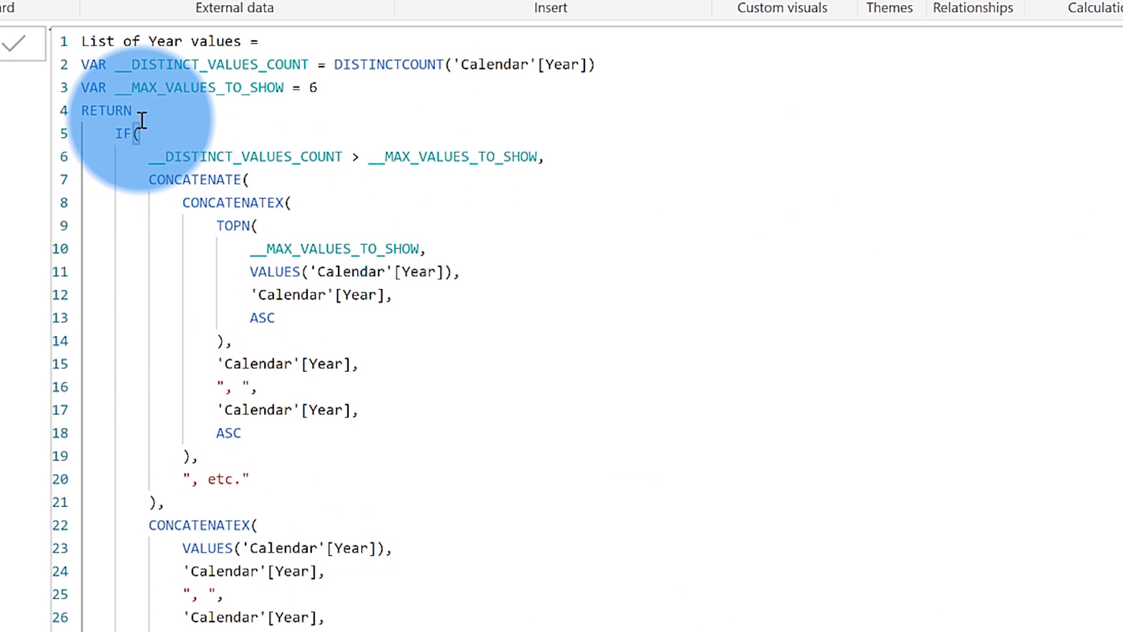
click(143, 117)
key(Return)
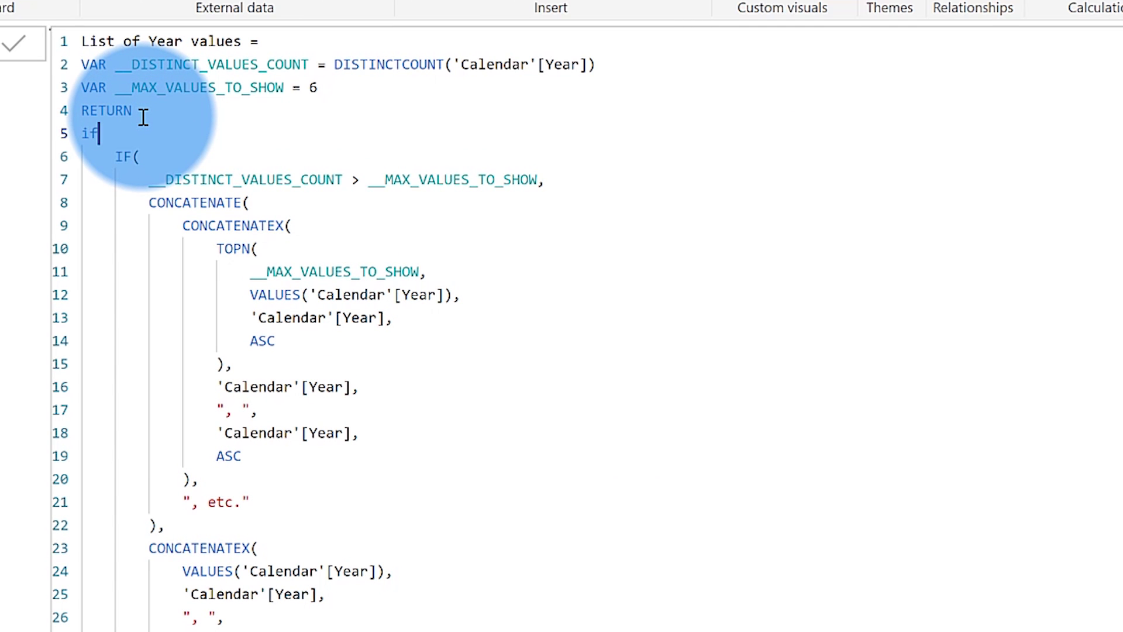
text(IF(is)
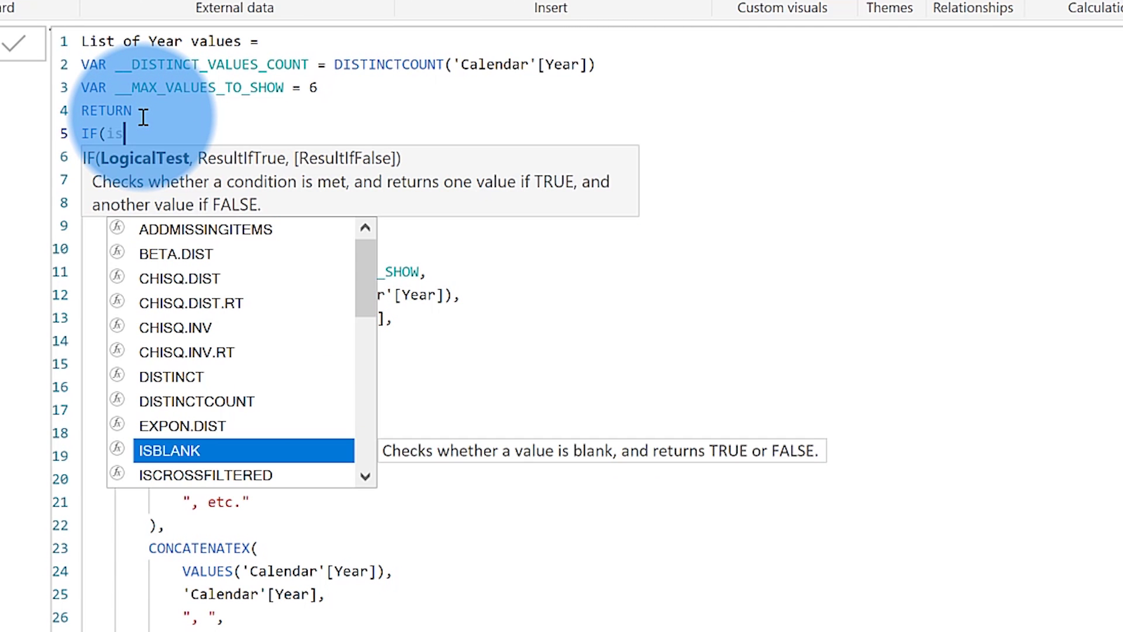
text(f)
key(Tab)
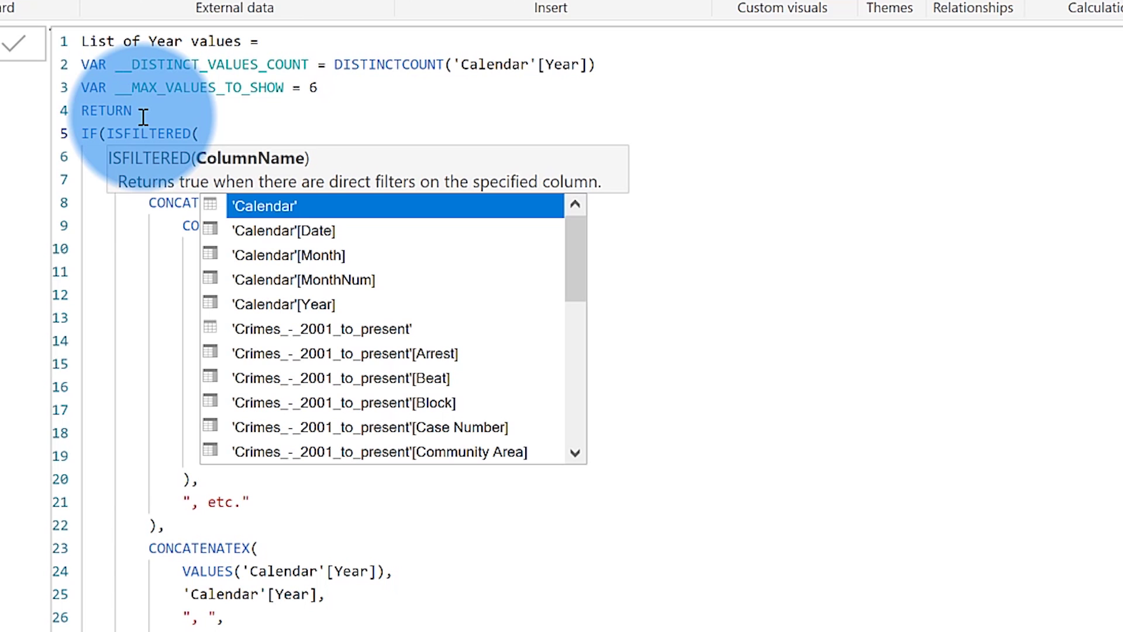
text(year)
key(Tab)
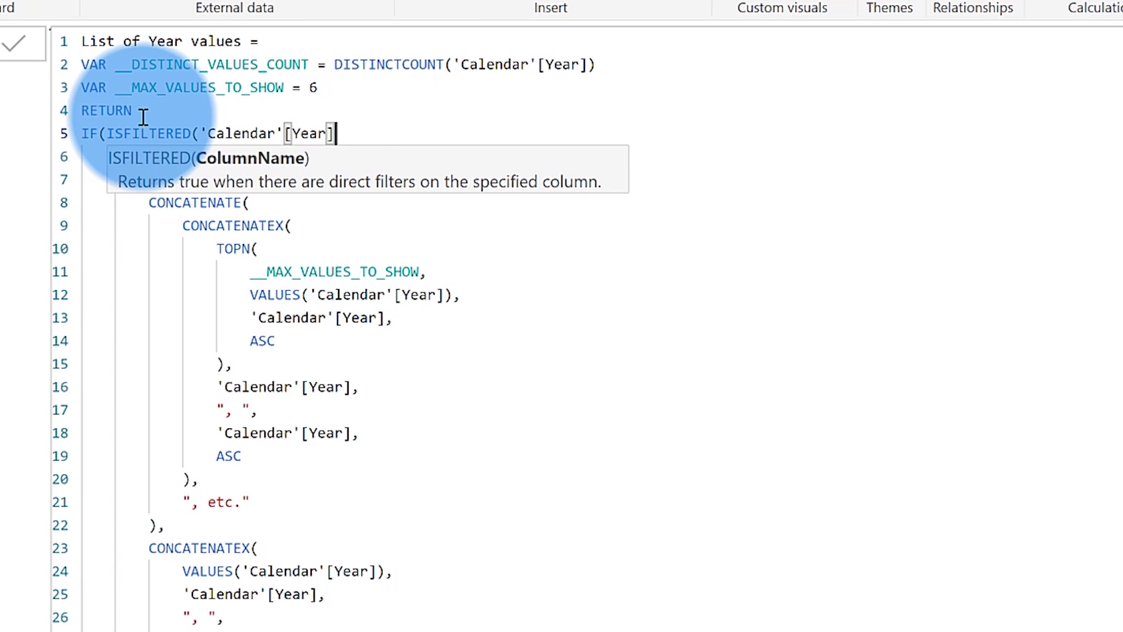
text(),)
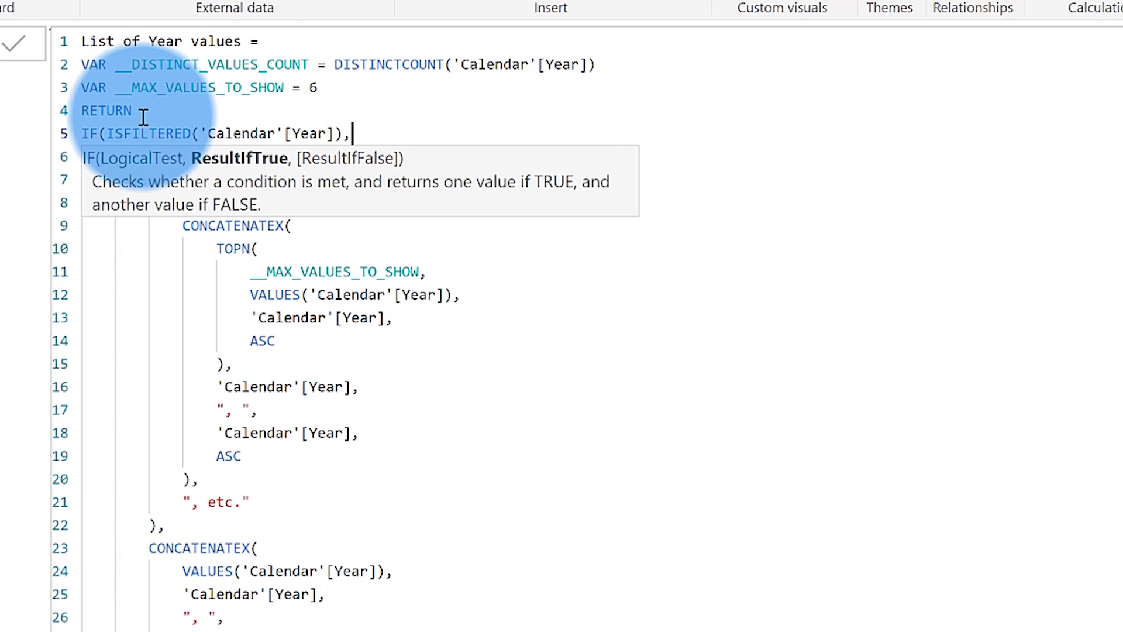
click(584, 409)
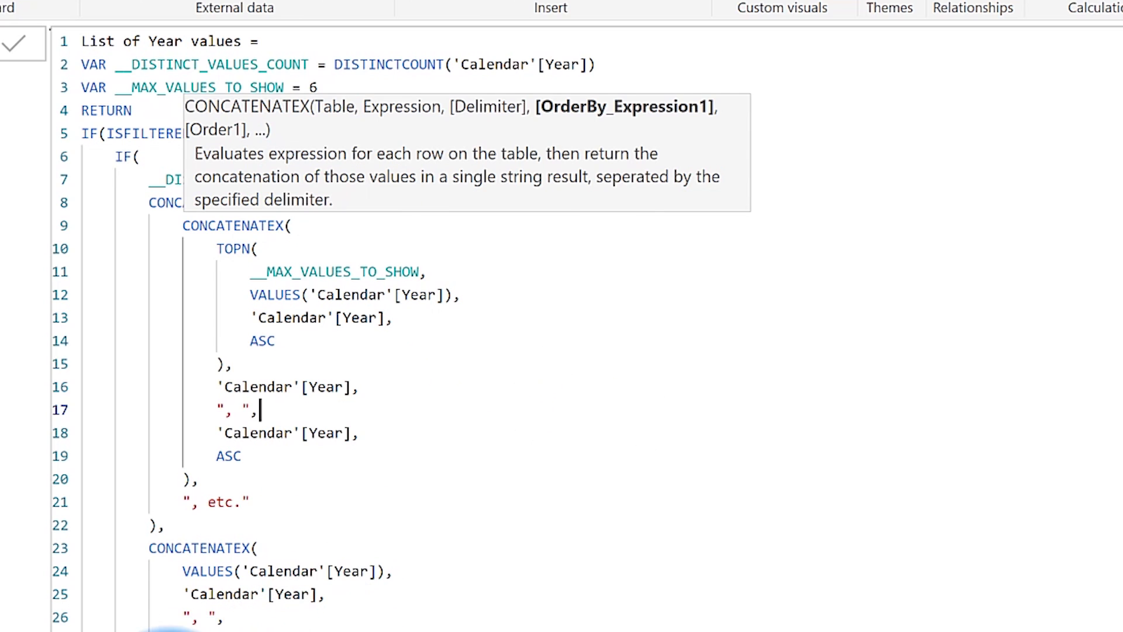
Step: Add the 'All Years Selected' fallback value with corrected capitalization to the formula
click(155, 441)
text(, "all years Selected"))
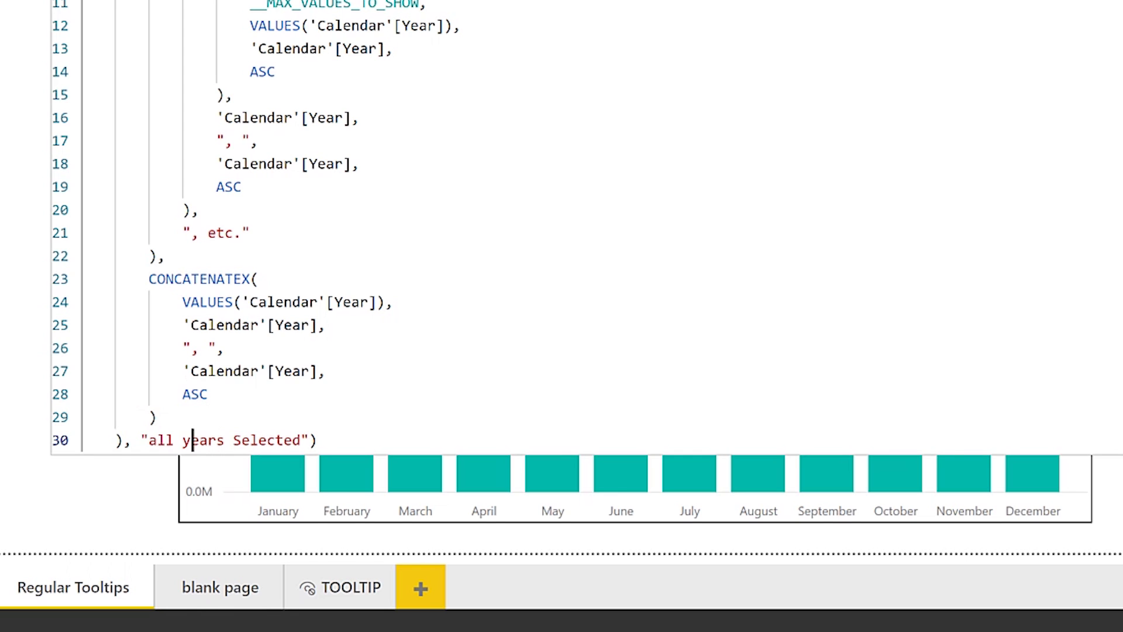
drag(192, 440, 183, 440)
text(Y)
drag(157, 440, 148, 440)
text(A)
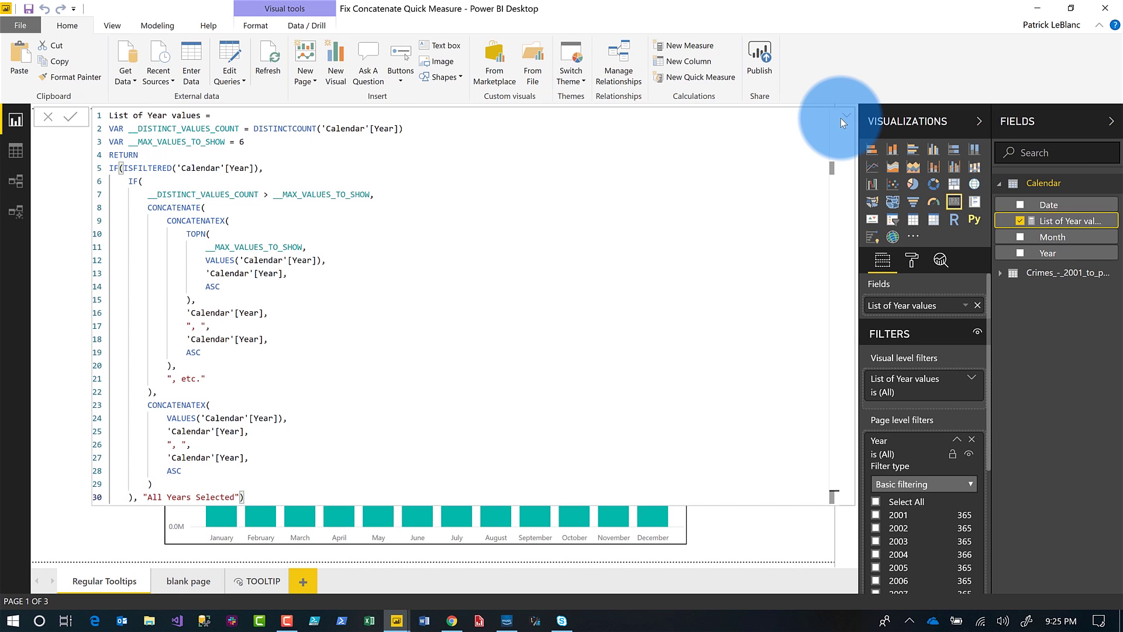
click(844, 120)
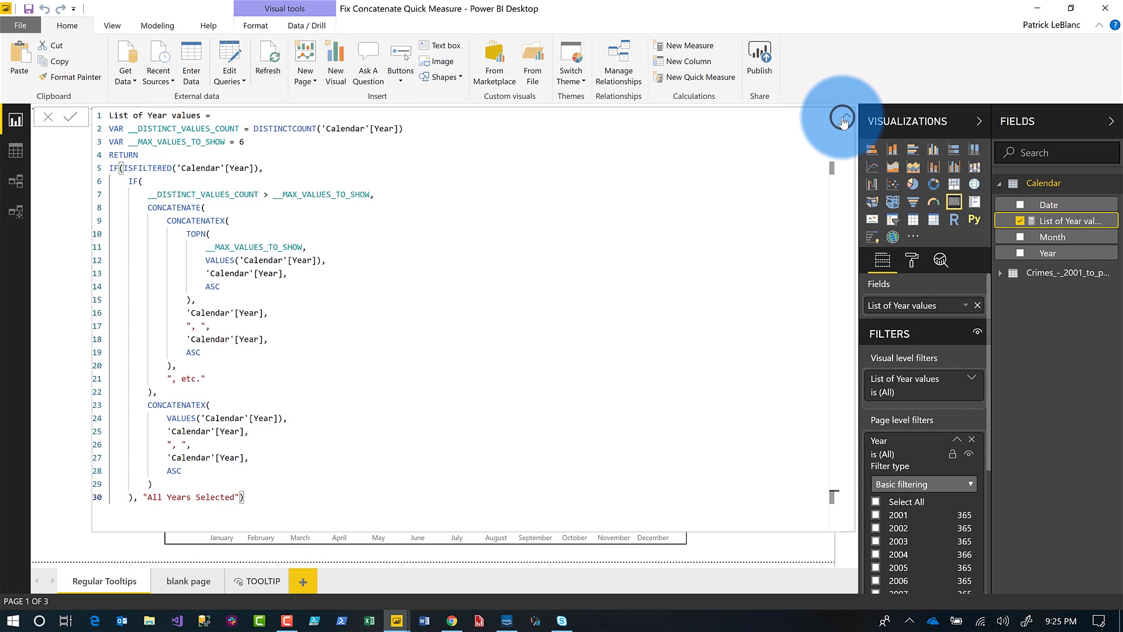
Step: Filter Year to 2001–2004 to check the card's list, then clear the filter to show All Years Selected
click(844, 120)
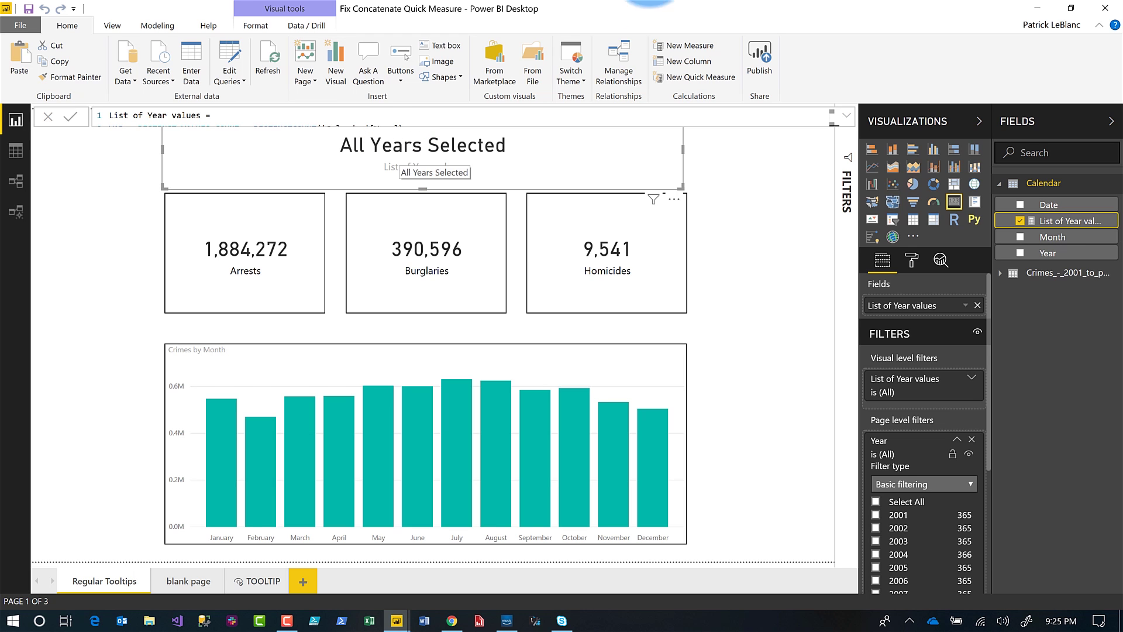
click(845, 158)
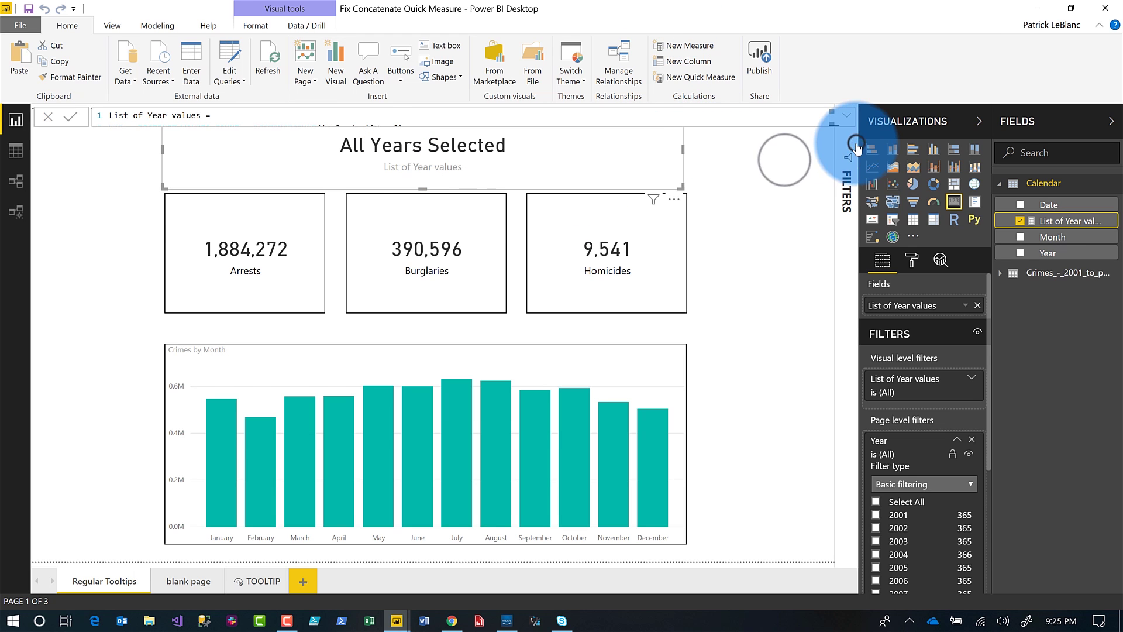
click(735, 220)
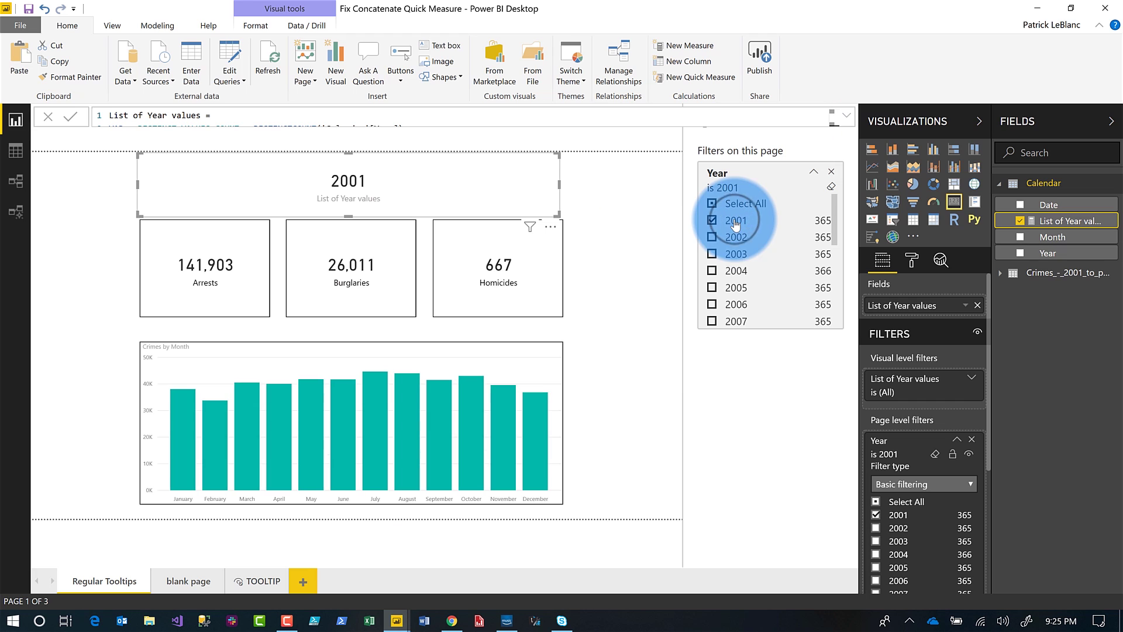
click(735, 237)
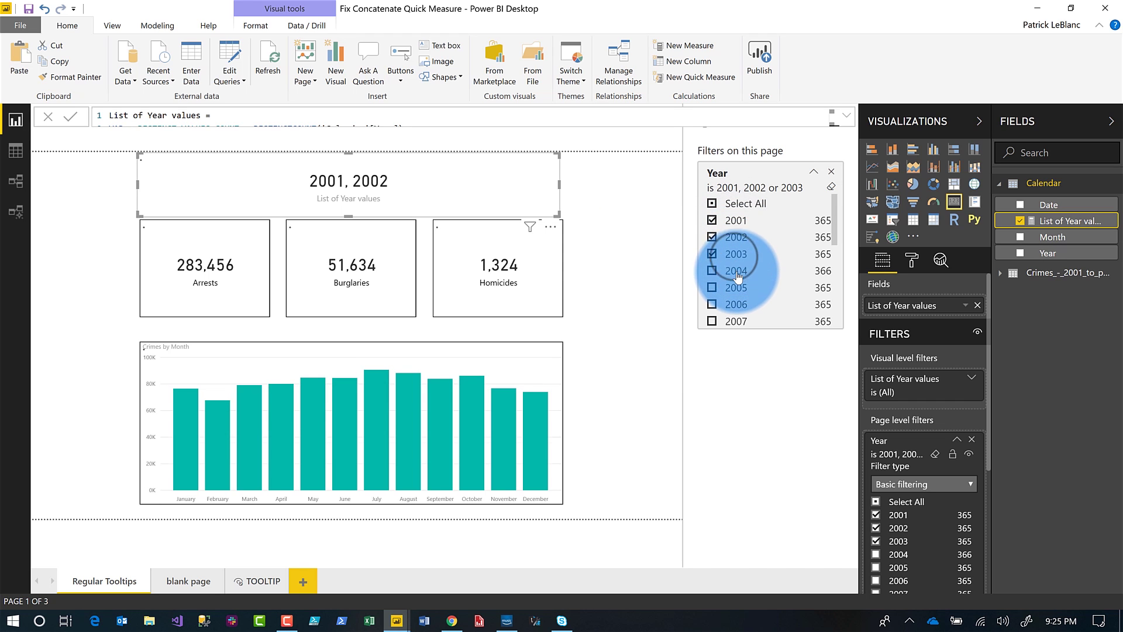
click(735, 254)
click(734, 270)
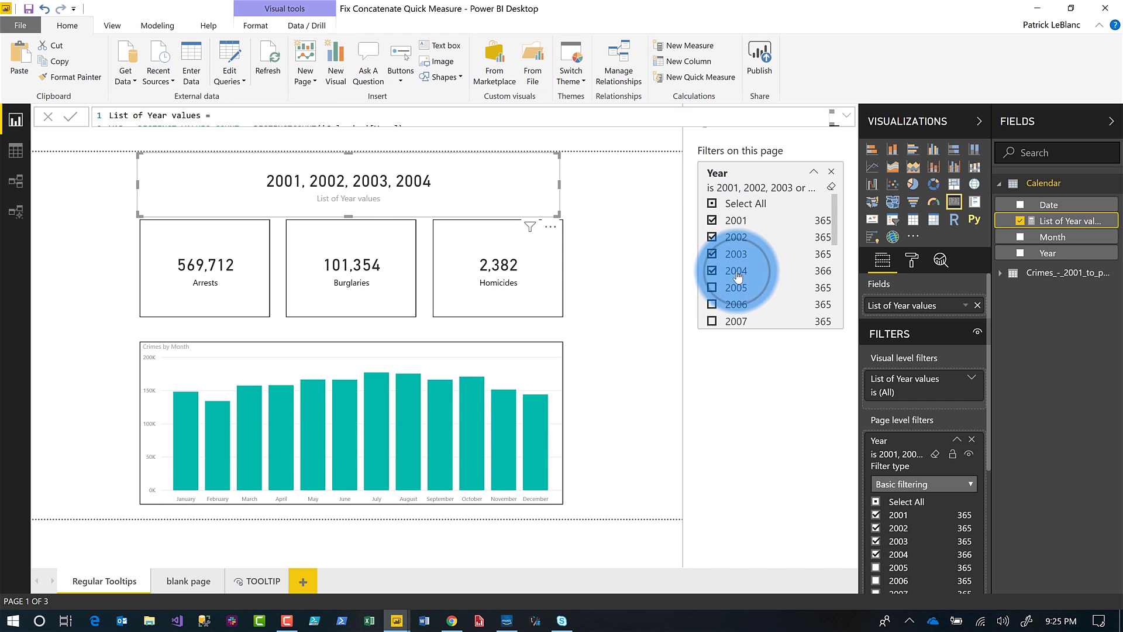
click(830, 186)
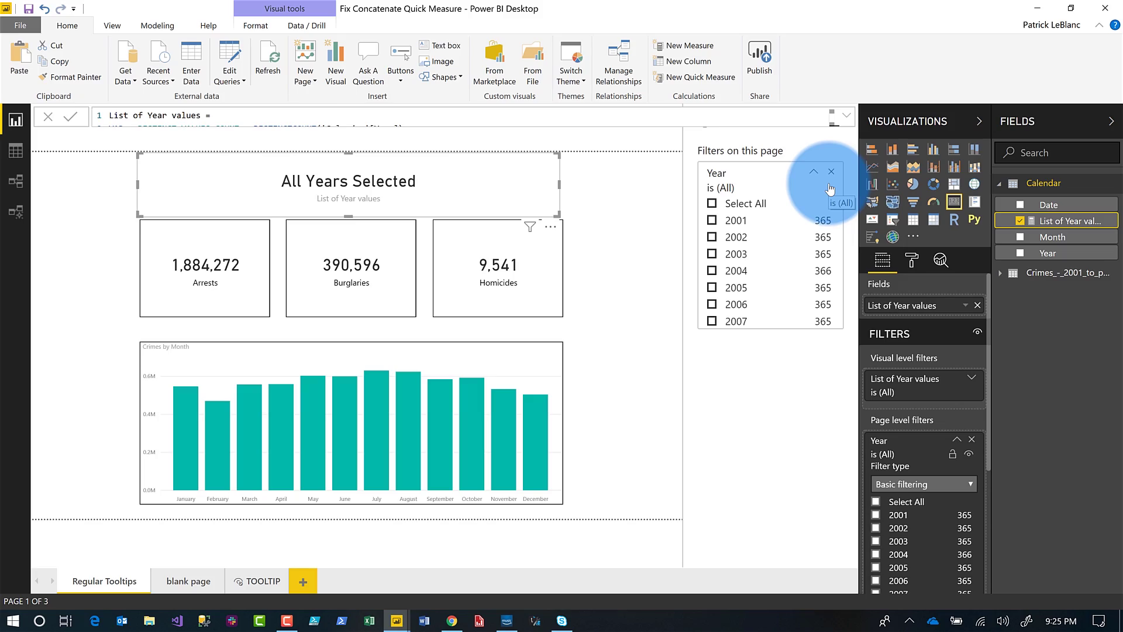